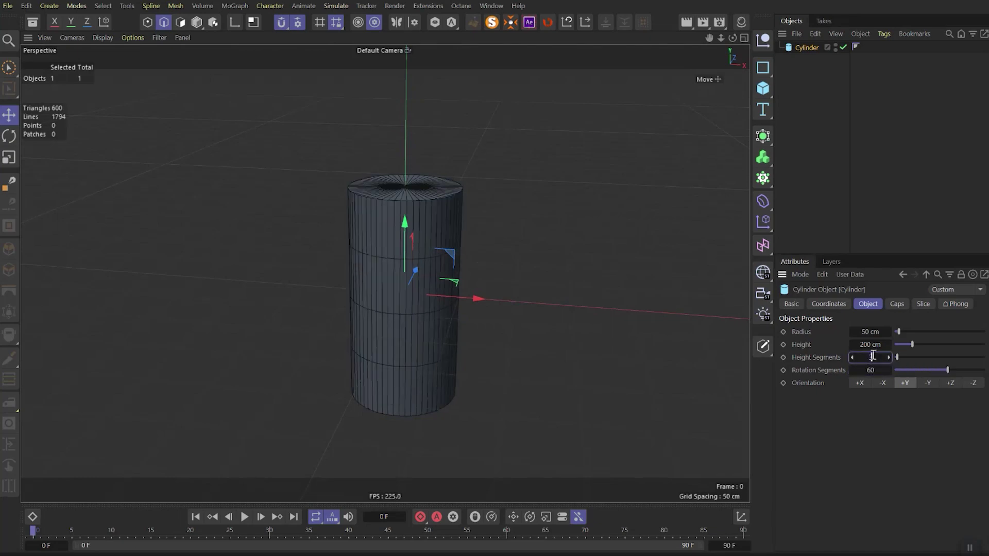
# Set the cylinder's height segments to 30 and turn off its caps
pyautogui.press('Return')
pyautogui.keyDown('alt'); pyautogui.moveTo(422, 279); pyautogui.dragTo(407, 264); pyautogui.keyUp('alt')
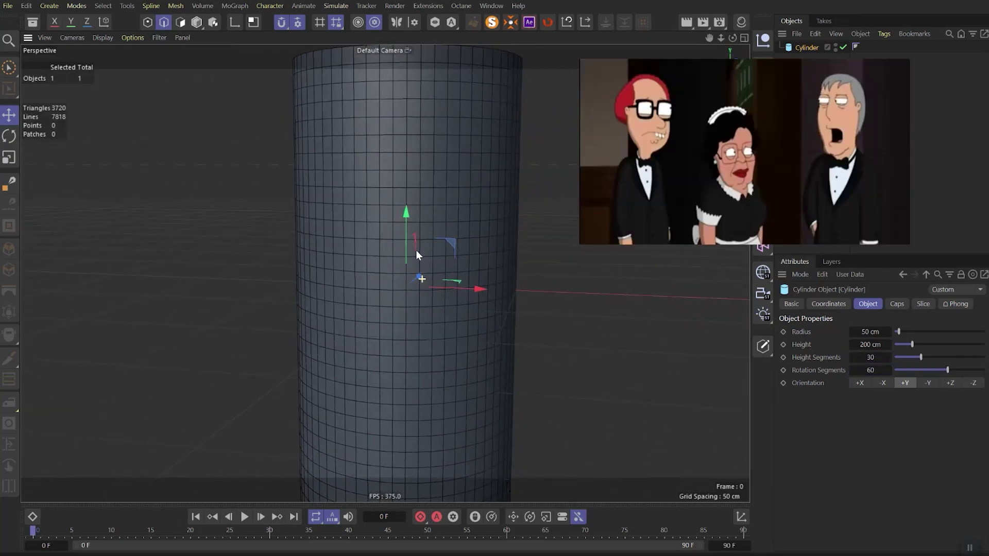
pyautogui.click(897, 304)
pyautogui.keyDown('alt'); pyautogui.moveTo(455, 210); pyautogui.dragTo(510, 222); pyautogui.keyUp('alt')
# Convert the cylinder to an editable mesh and set it up as two copies named V1 and V2
pyautogui.press('c')
pyautogui.doubleClick(807, 48)
pyautogui.write('V2')
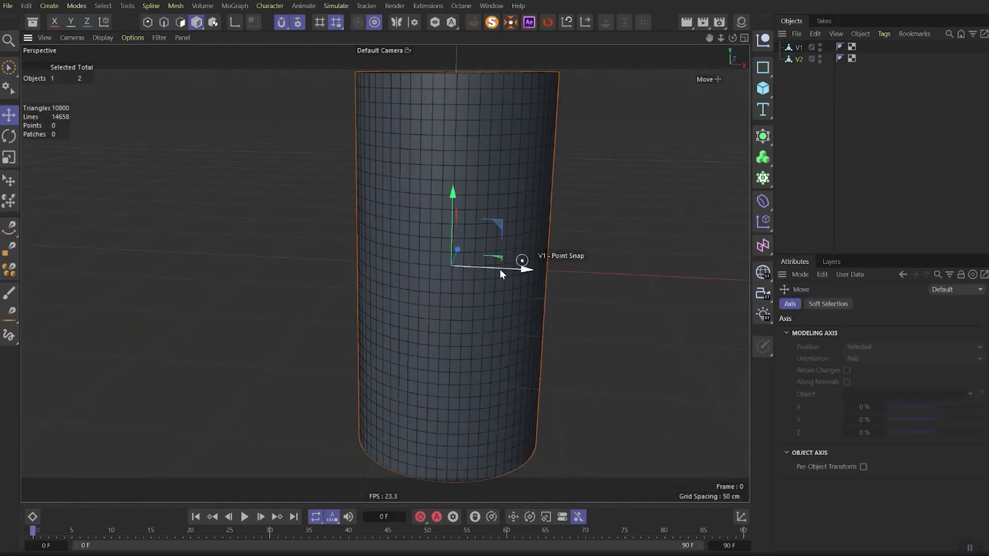
# Move V2 about 126 cm along the X axis so it stands beside V1, and hide it
pyautogui.moveTo(500, 269); pyautogui.dragTo(749, 279)
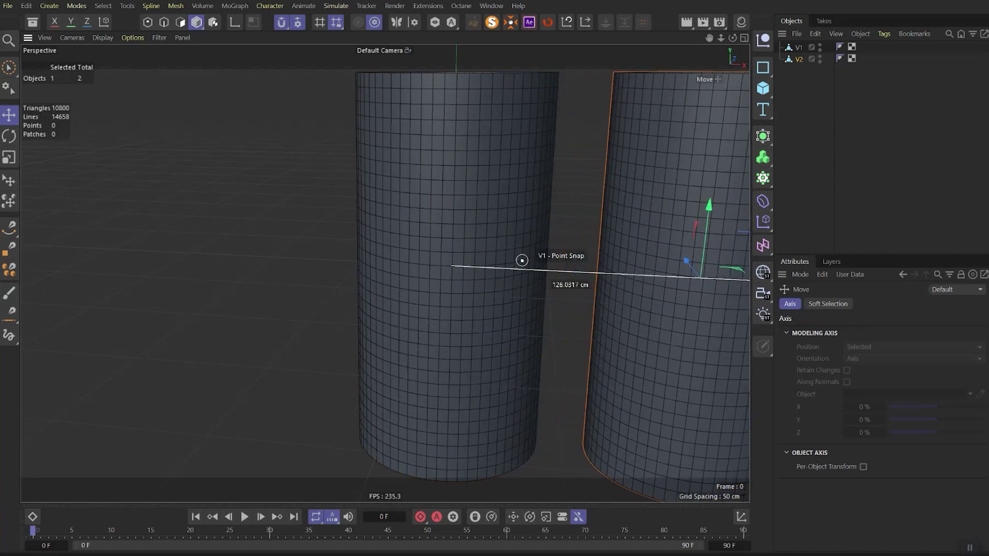
pyautogui.keyDown('alt'); pyautogui.moveTo(384, 272); pyautogui.dragTo(444, 225); pyautogui.keyUp('alt')
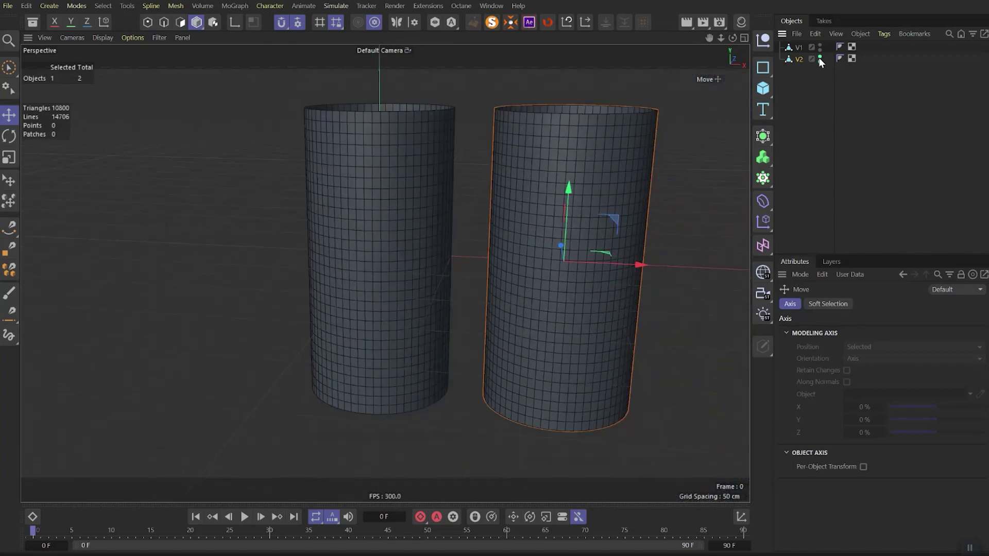
pyautogui.keyDown('alt'); pyautogui.doubleClick(820, 60); pyautogui.keyUp('alt')
# Select all edges of V1 and poke its polygons
pyautogui.click(799, 47)
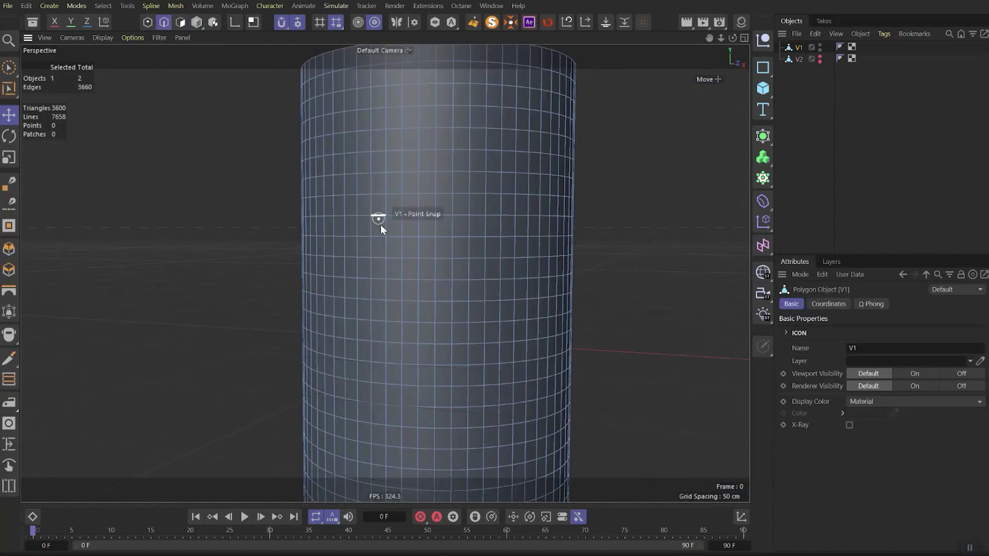
pyautogui.hotkey('ctrl', 'a')
pyautogui.rightClick(468, 166)
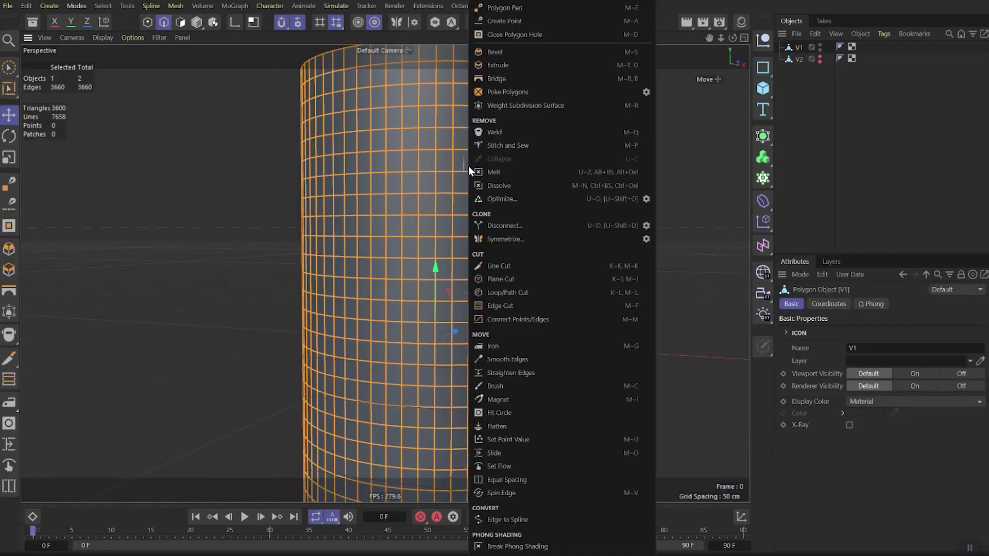
pyautogui.click(521, 91)
# Dissolve V1's selected original grid edges to leave a diamond pattern
pyautogui.press('m')
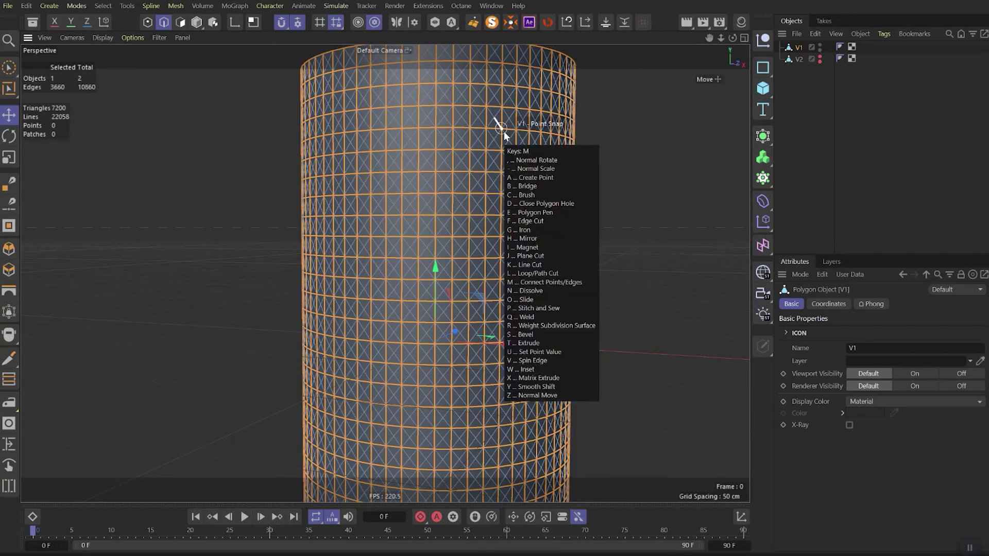
pyautogui.press('n')
pyautogui.keyDown('alt'); pyautogui.moveTo(506, 148); pyautogui.dragTo(516, 205); pyautogui.keyUp('alt')
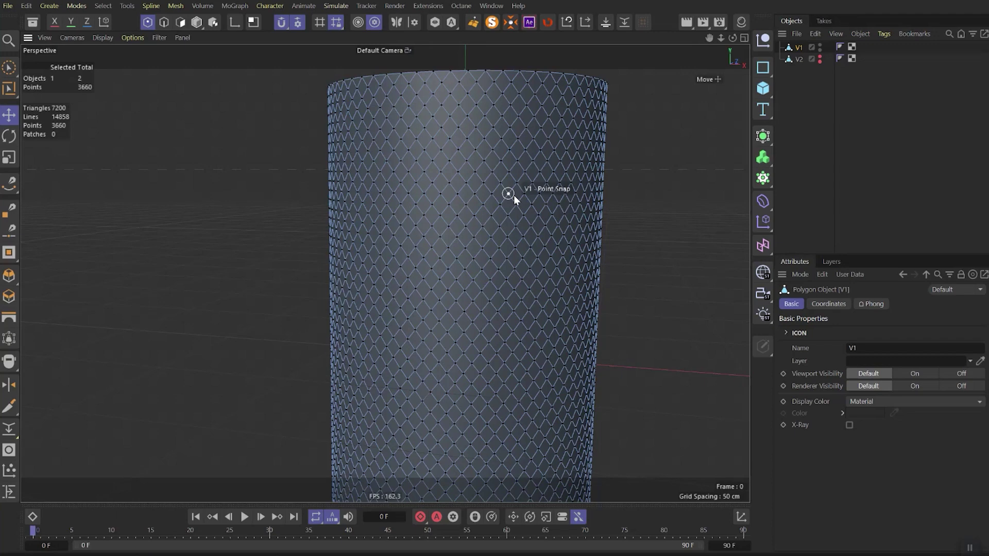
# Poke all of V1's diamond polygons and invert the point selection to get their centre points
pyautogui.hotkey('ctrl', 'a')
pyautogui.press('m')
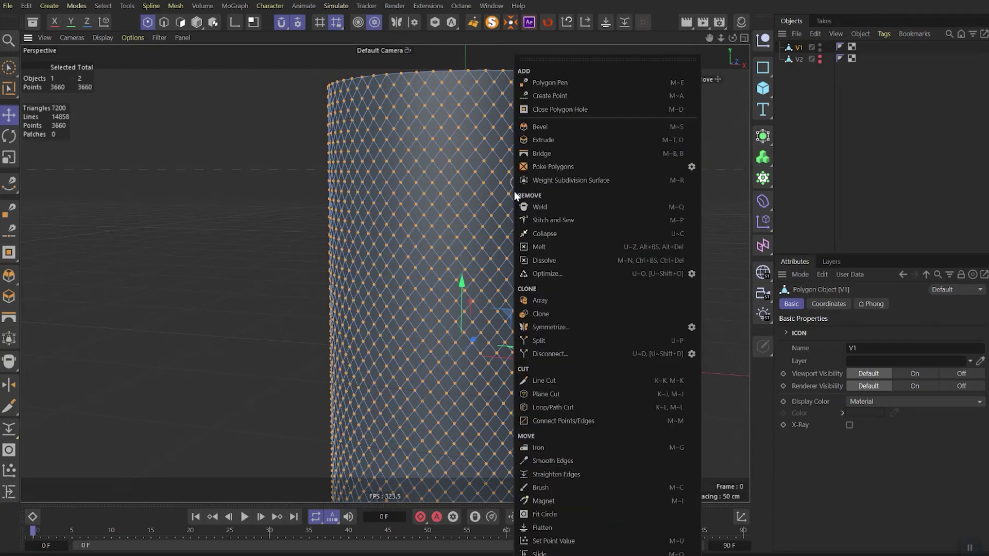
pyautogui.click(554, 167)
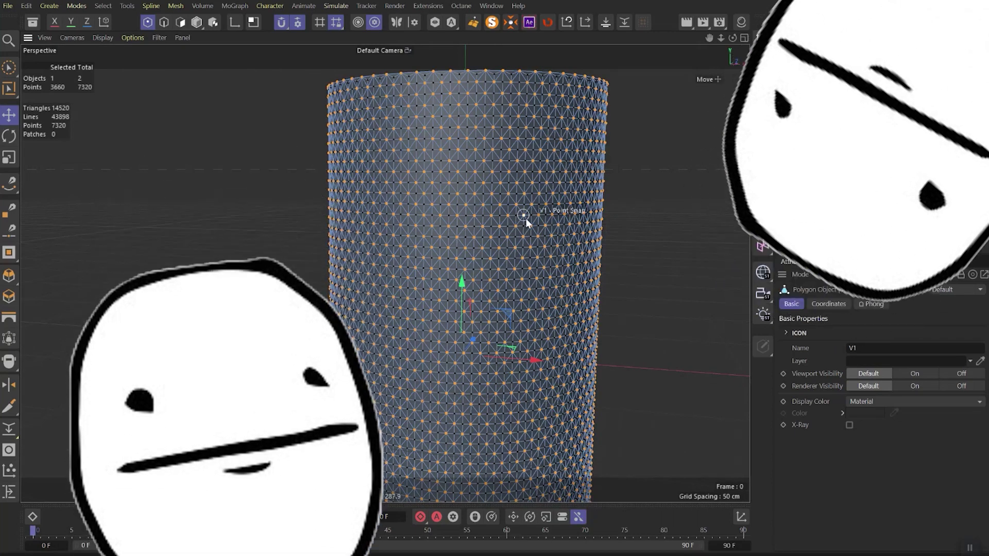
pyautogui.press('u')
pyautogui.press('i')
# Try to raise the diamond centre points by scaling them uniformly outward, and undo the scaling
pyautogui.press('t')
pyautogui.scroll(3, 525, 218)
pyautogui.moveTo(536, 235); pyautogui.dragTo(564, 249)
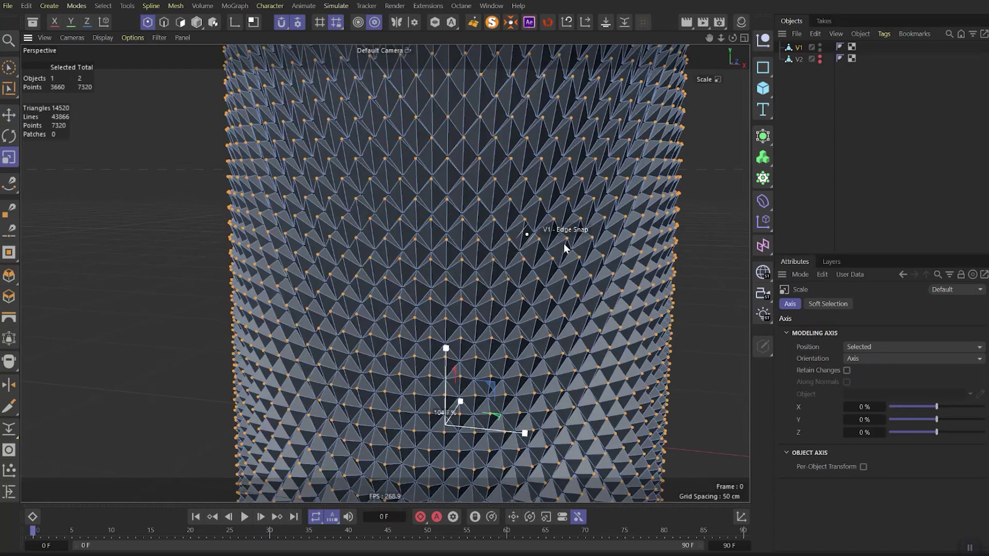
pyautogui.hotkey('ctrl', 'z')
# Push the selected diamond centre points outward by 1.5 cm with Normal Move
pyautogui.hotkey('shift', 'c')
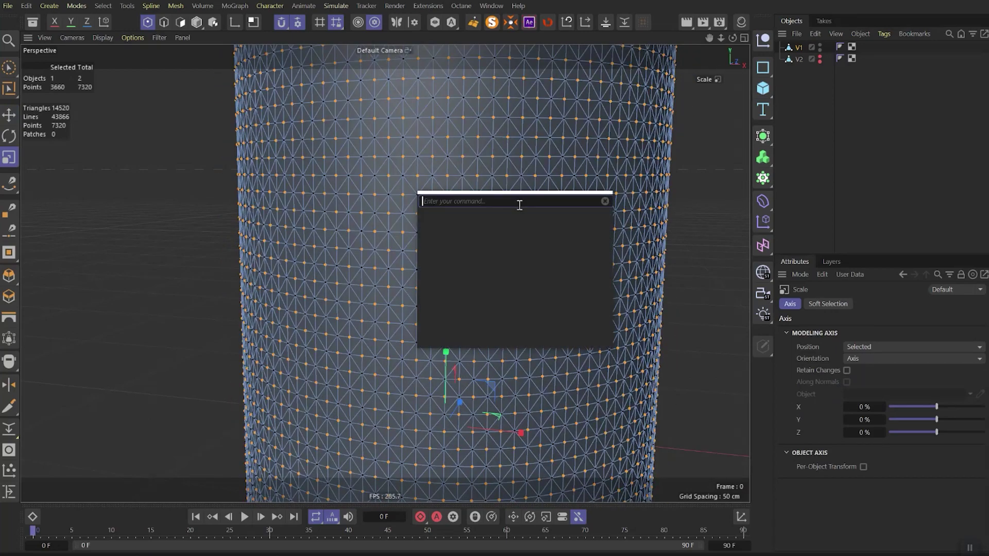
pyautogui.write('norma')
pyautogui.click(459, 252)
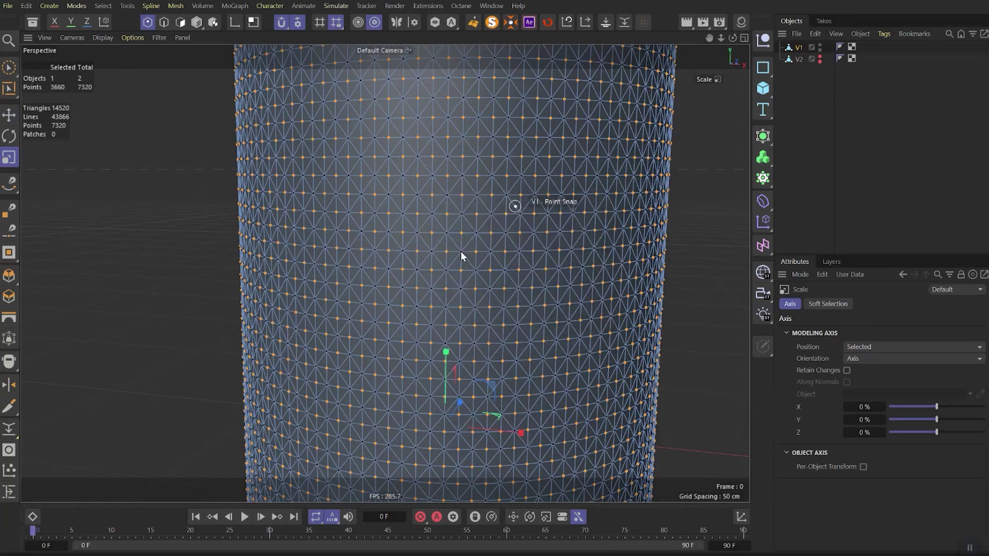
pyautogui.write('5')
pyautogui.press('Return')
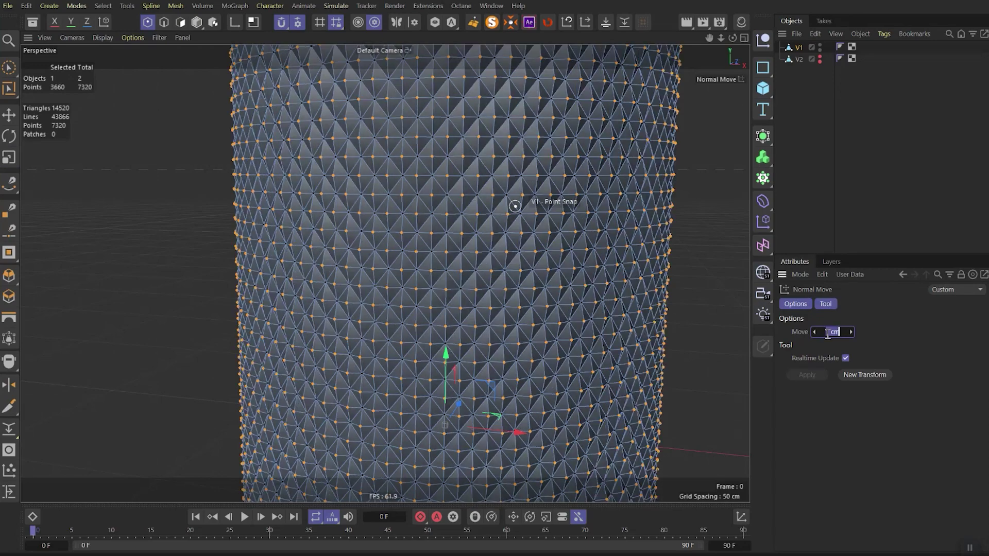
pyautogui.scroll(3, 530, 226)
pyautogui.keyDown('alt'); pyautogui.moveTo(508, 240); pyautogui.dragTo(492, 114); pyautogui.keyUp('alt')
pyautogui.click(831, 330)
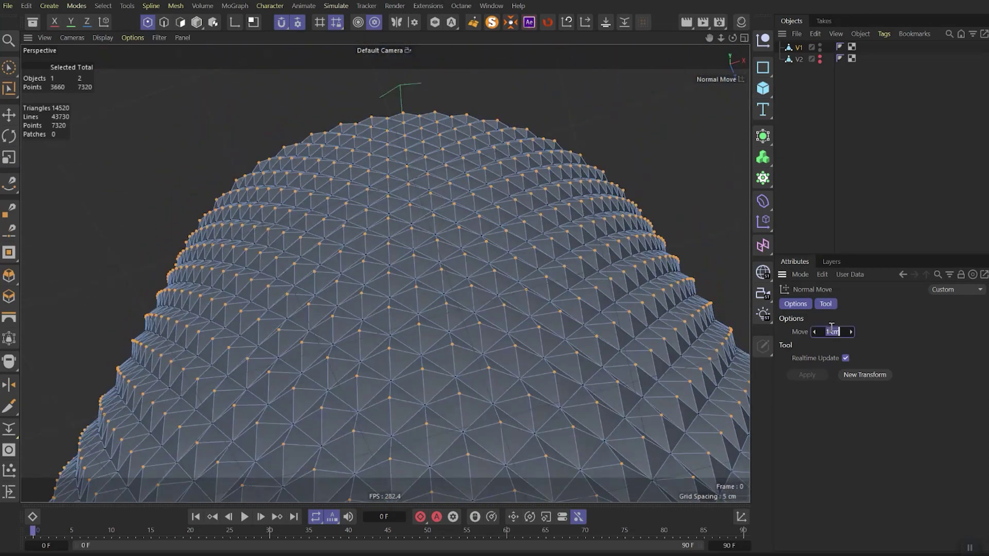
pyautogui.write('1.5')
pyautogui.press('Return')
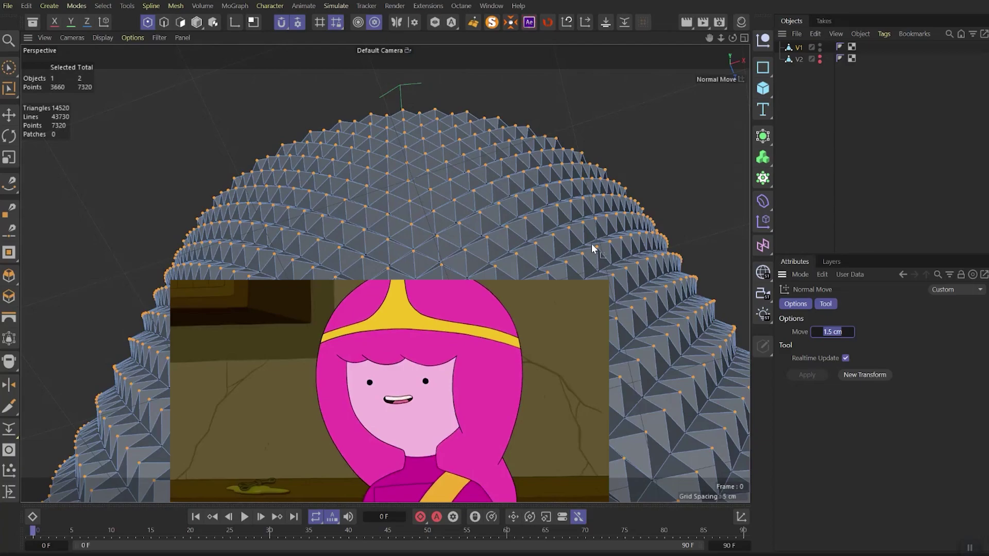
# Using the right view, reduce the point selection to the outermost rows at V1's upper and lower ends and delete those points
pyautogui.keyDown('alt'); pyautogui.moveTo(461, 229); pyautogui.dragTo(451, 133); pyautogui.keyUp('alt')
pyautogui.scroll(-3, 451, 132)
pyautogui.middleClick(451, 132)
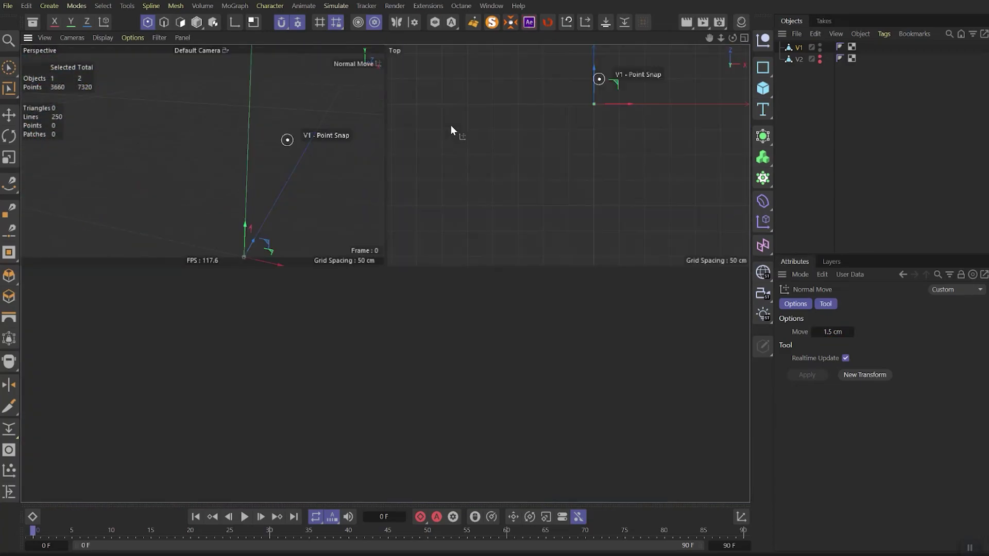
pyautogui.middleClick(317, 329)
pyautogui.scroll(5, 358, 257)
pyautogui.press('0')
pyautogui.keyDown('ctrl'); pyautogui.moveTo(320, 113); pyautogui.dragTo(638, 515); pyautogui.keyUp('ctrl')
pyautogui.keyDown('alt'); pyautogui.moveTo(571, 380); pyautogui.dragTo(559, 207, button='middle'); pyautogui.keyUp('alt')
pyautogui.scroll(3, 328, 341)
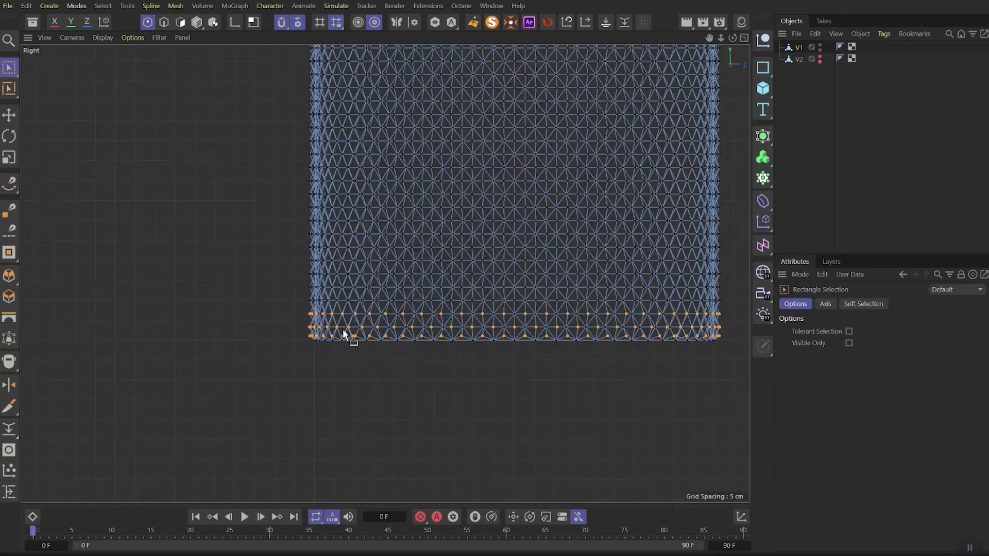
pyautogui.moveTo(249, 244); pyautogui.dragTo(764, 331)
pyautogui.middleClick(585, 257)
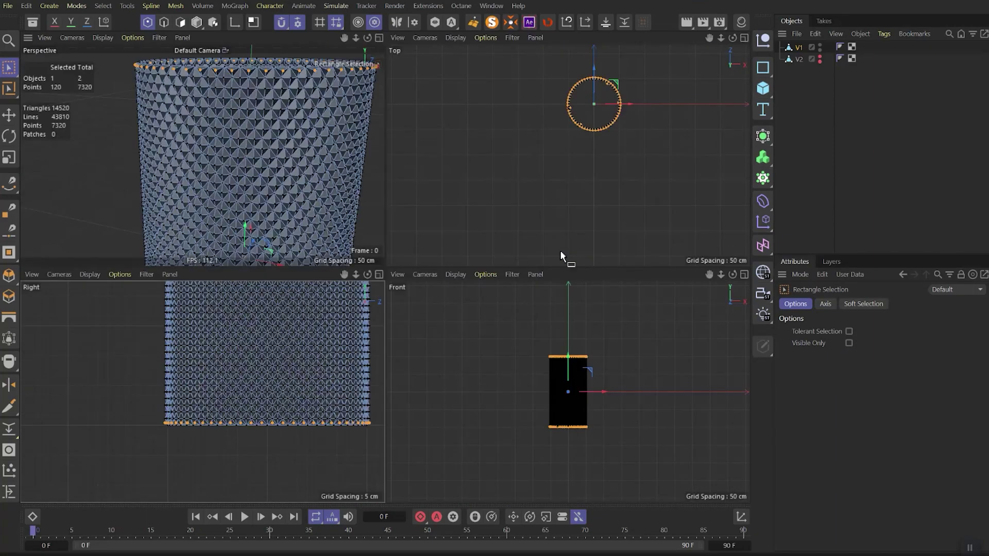
pyautogui.middleClick(363, 194)
pyautogui.keyDown('alt'); pyautogui.moveTo(471, 189); pyautogui.dragTo(409, 295, button='middle'); pyautogui.keyUp('alt')
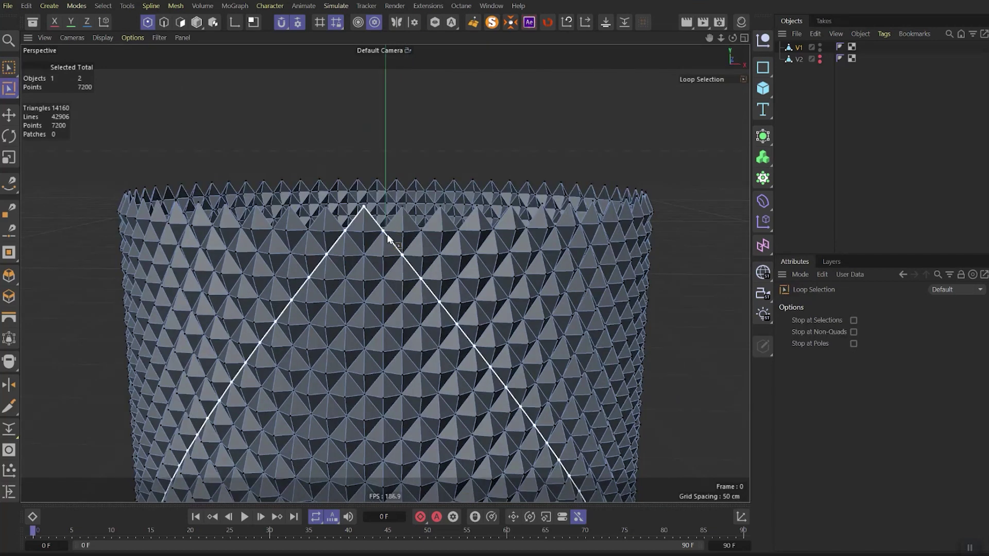
# Extrude V1's zigzag upper edge loop upward and scale it flat along the Y axis
pyautogui.press('Return')
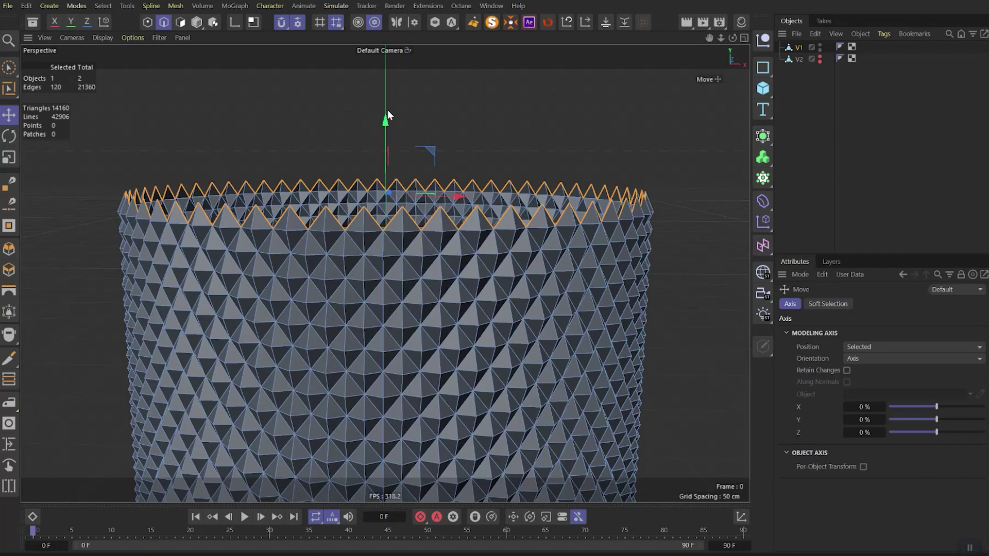
pyautogui.keyDown('ctrl'); pyautogui.moveTo(387, 124); pyautogui.dragTo(387, 101); pyautogui.keyUp('ctrl')
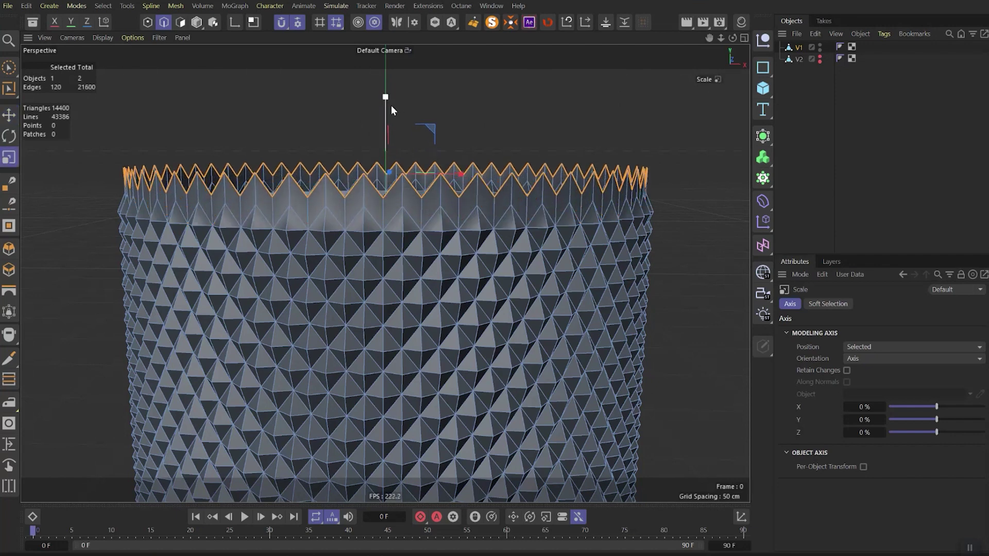
pyautogui.moveTo(388, 146); pyautogui.dragTo(388, 171)
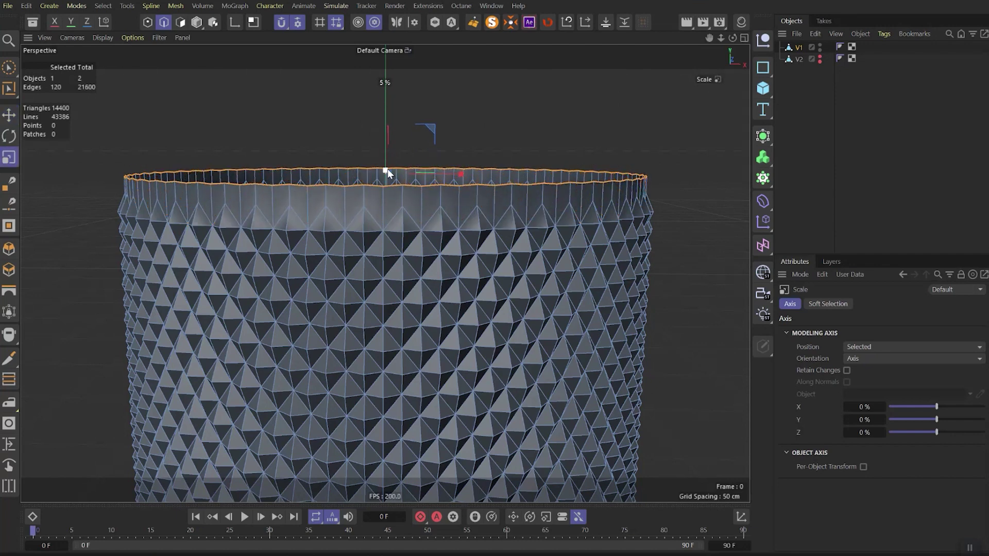
# Set the Phong Angle of V1's Phong tag to 27°
pyautogui.click(839, 47)
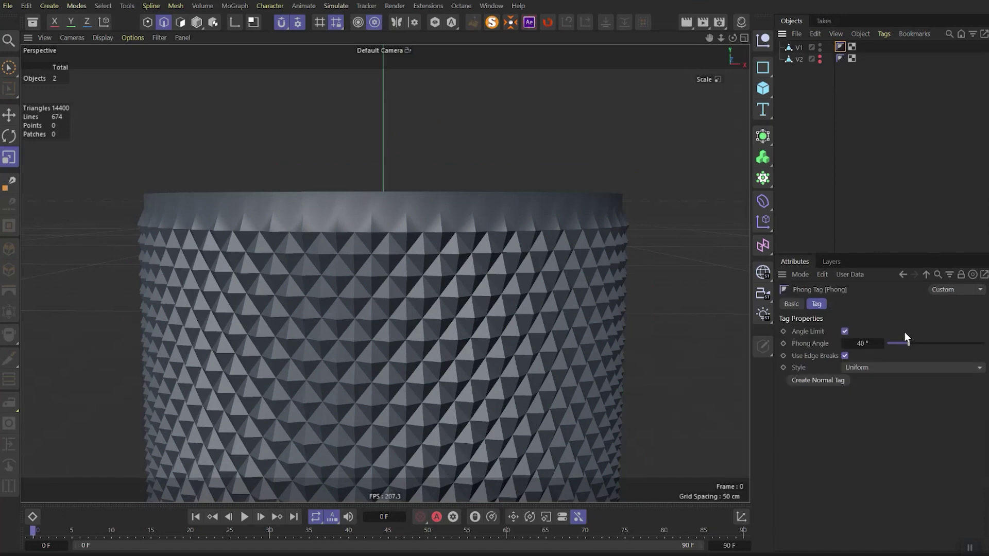
pyautogui.moveTo(908, 346); pyautogui.dragTo(905, 347)
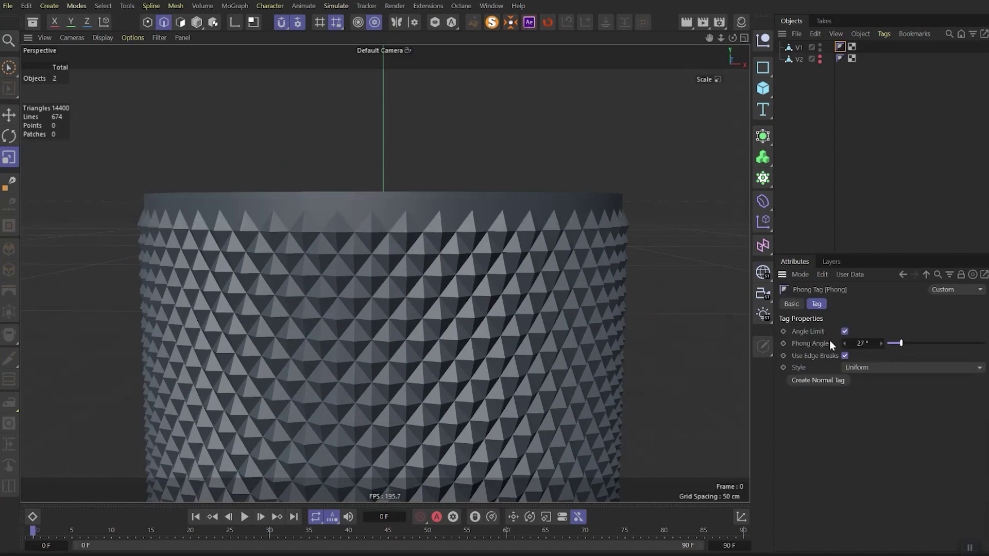
pyautogui.keyDown('alt'); pyautogui.moveTo(370, 249); pyautogui.dragTo(414, 271); pyautogui.keyUp('alt')
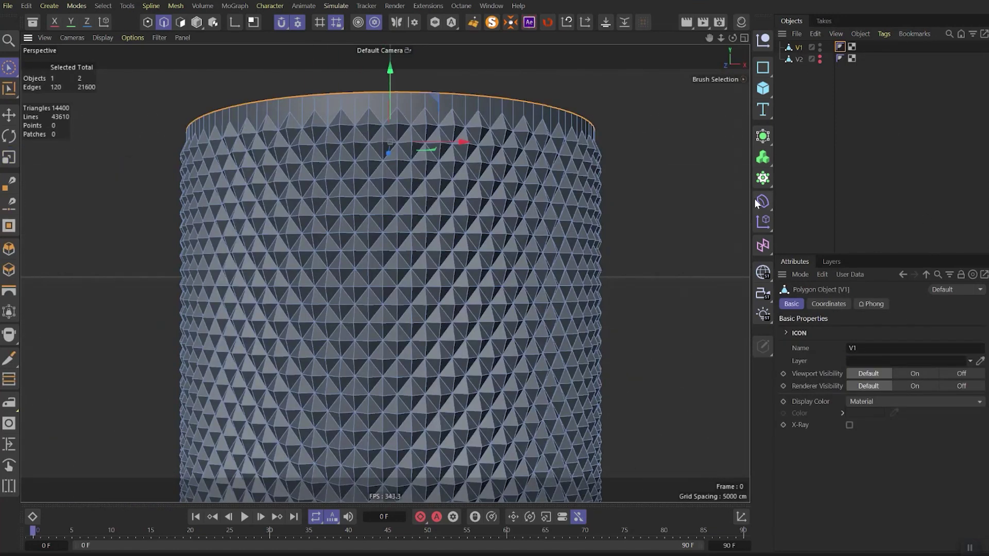
# Add a Bevel deformer under V1, set its offset to 0.2 cm and raise its subdivision
pyautogui.click(764, 202)
pyautogui.click(808, 550)
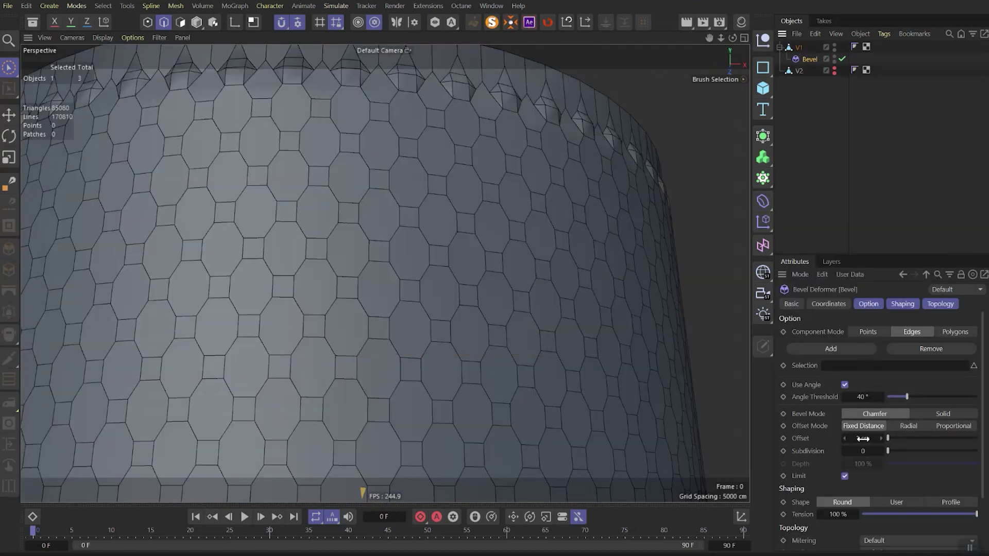
pyautogui.press('Return')
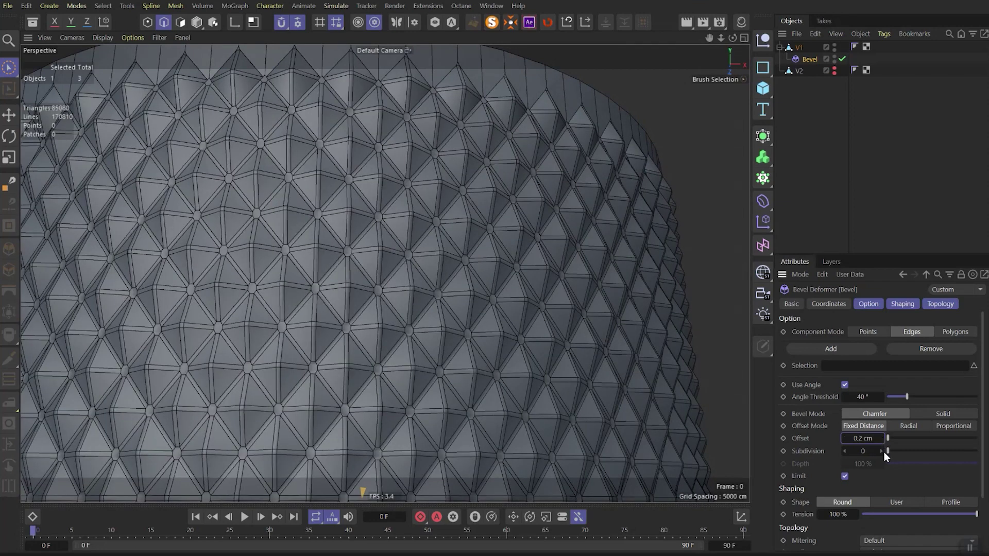
pyautogui.click(883, 452)
pyautogui.click(882, 451)
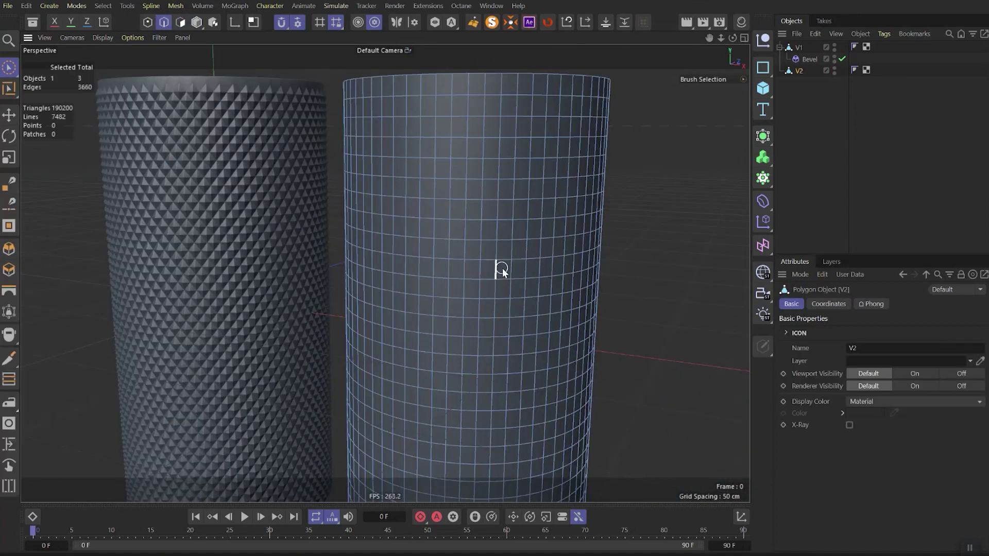
# Poke all of V2's polygons and dissolve its original grid edges into a diamond pattern
pyautogui.hotkey('ctrl', 'a')
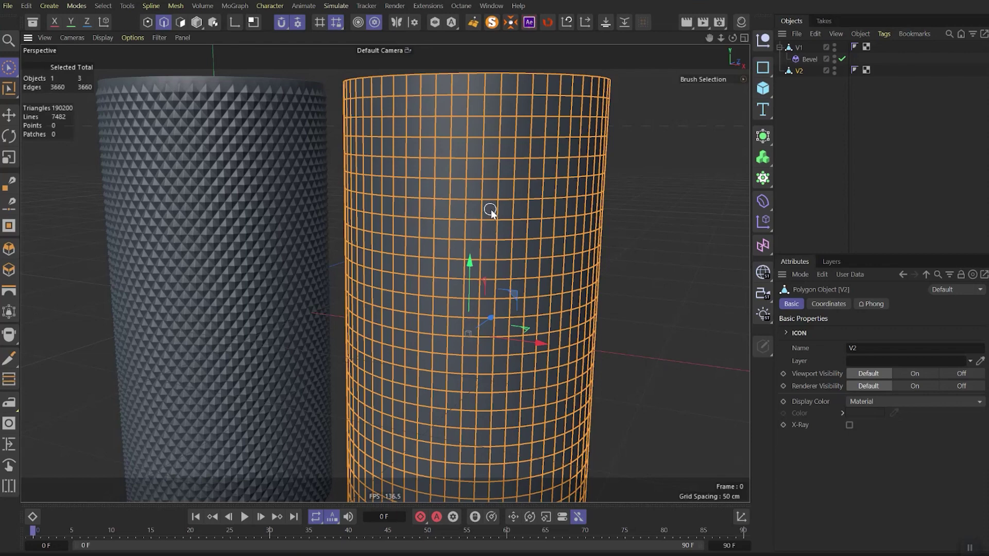
pyautogui.rightClick(490, 209)
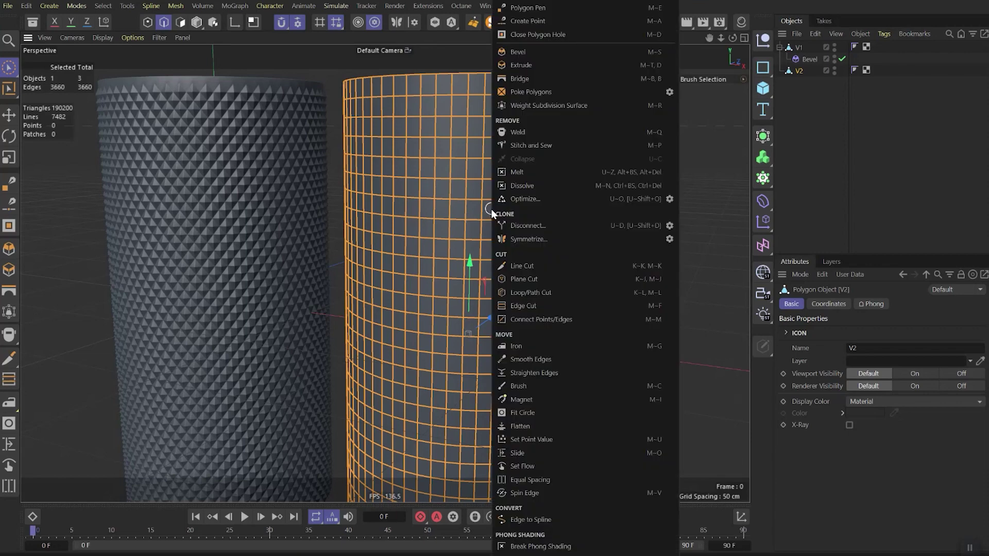
pyautogui.click(531, 91)
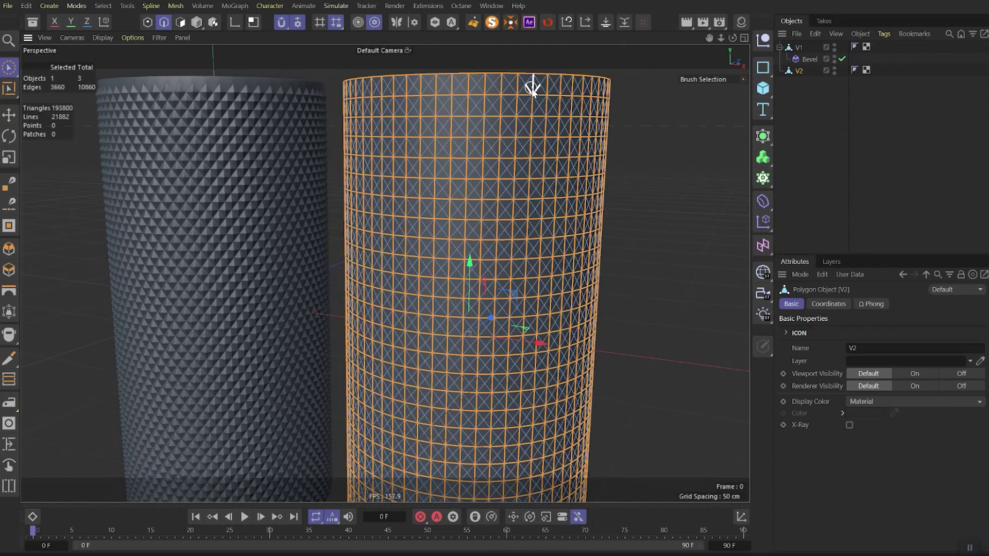
pyautogui.press('Return')
# Inset all of V2's diamond polygons individually by about 0.33 cm, with Preserve Groups turned off
pyautogui.hotkey('ctrl', 'a')
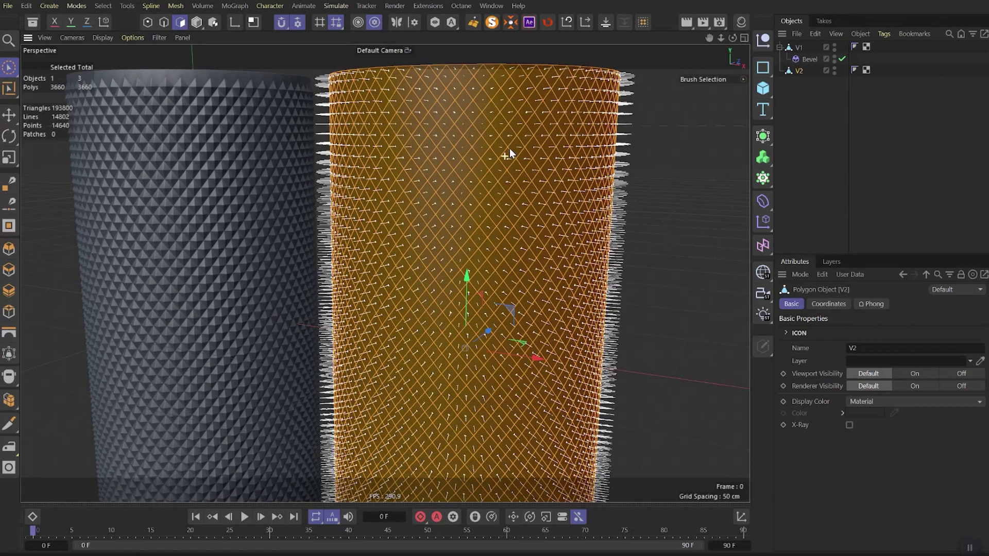
pyautogui.scroll(3, 509, 148)
pyautogui.keyDown('alt'); pyautogui.moveTo(514, 141); pyautogui.dragTo(518, 183, button='middle'); pyautogui.keyUp('alt')
pyautogui.rightClick(501, 194)
pyautogui.click(528, 92)
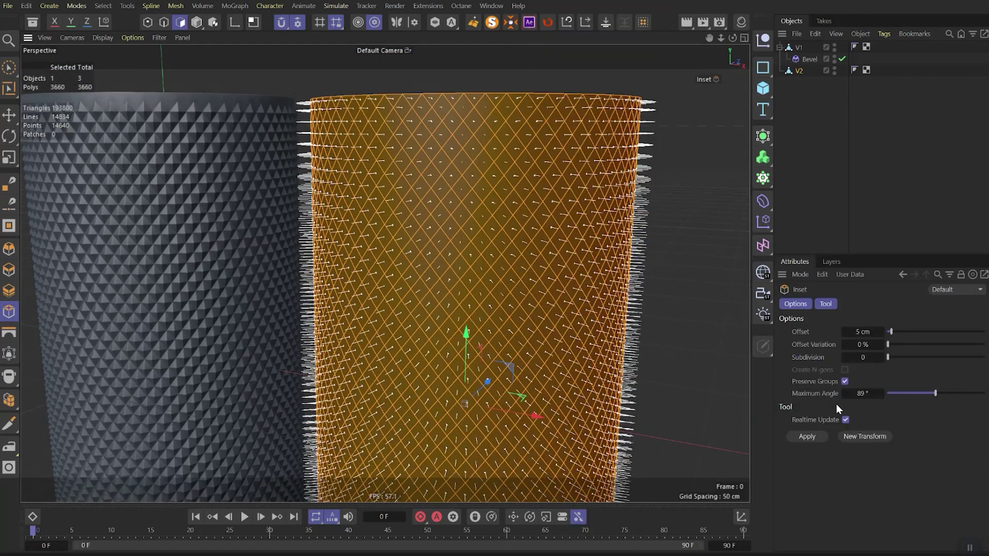
pyautogui.click(845, 381)
pyautogui.scroll(4, 481, 174)
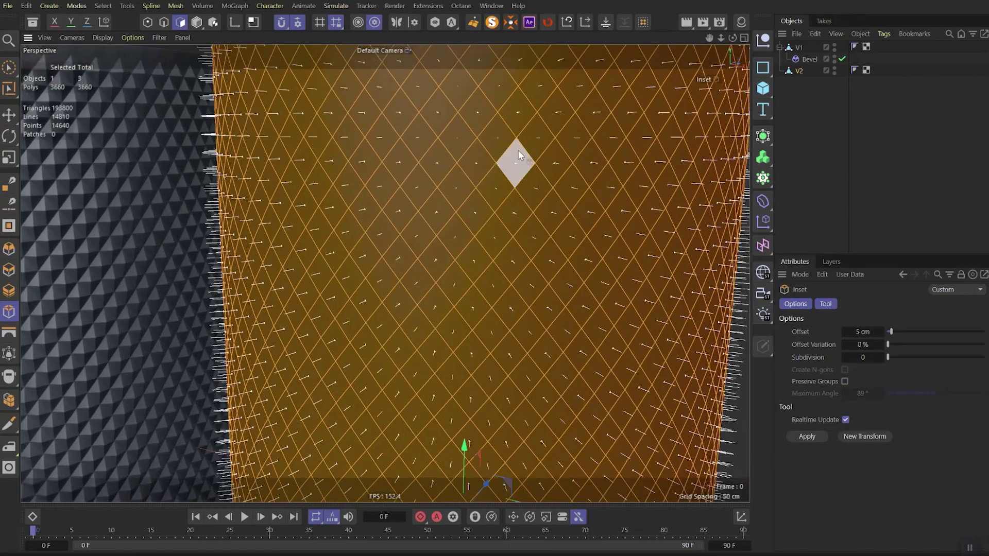
pyautogui.moveTo(480, 174); pyautogui.dragTo(515, 174)
# Bevel V2's selected inset diamond polygons with an offset and extrusion of about 0.43 cm
pyautogui.keyDown('alt'); pyautogui.moveTo(519, 226); pyautogui.dragTo(521, 172); pyautogui.keyUp('alt')
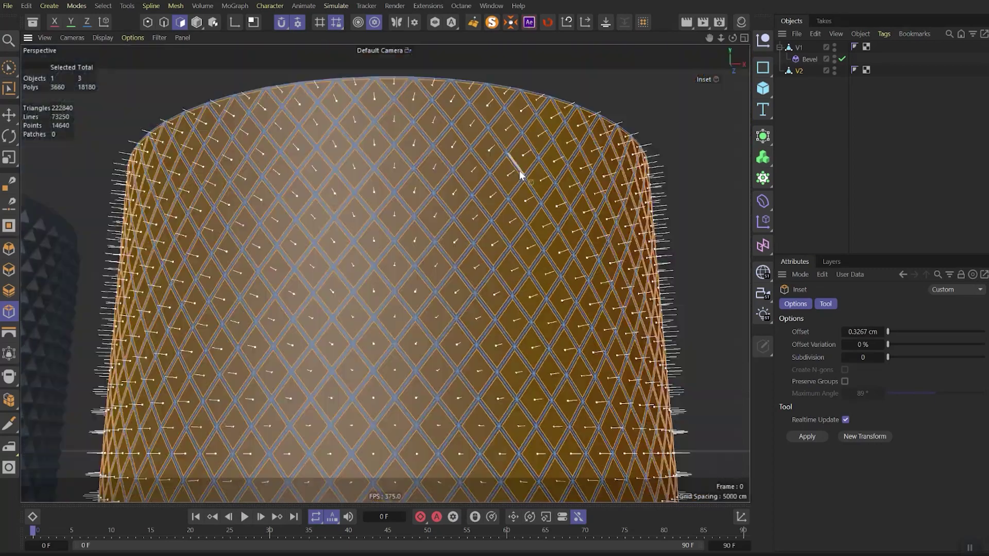
pyautogui.rightClick(520, 174)
pyautogui.click(546, 52)
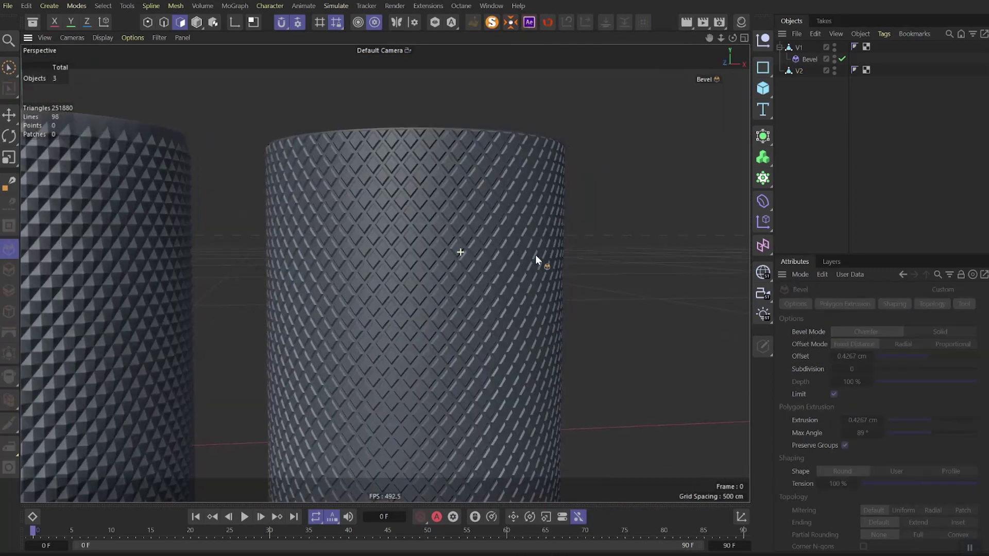
pyautogui.keyDown('alt'); pyautogui.moveTo(536, 254); pyautogui.dragTo(496, 256); pyautogui.keyUp('alt')
# Duplicate V2 as V3 and move the copy along the X axis to stand beside the original
pyautogui.keyDown('ctrl'); pyautogui.moveTo(799, 71); pyautogui.dragTo(803, 82); pyautogui.keyUp('ctrl')
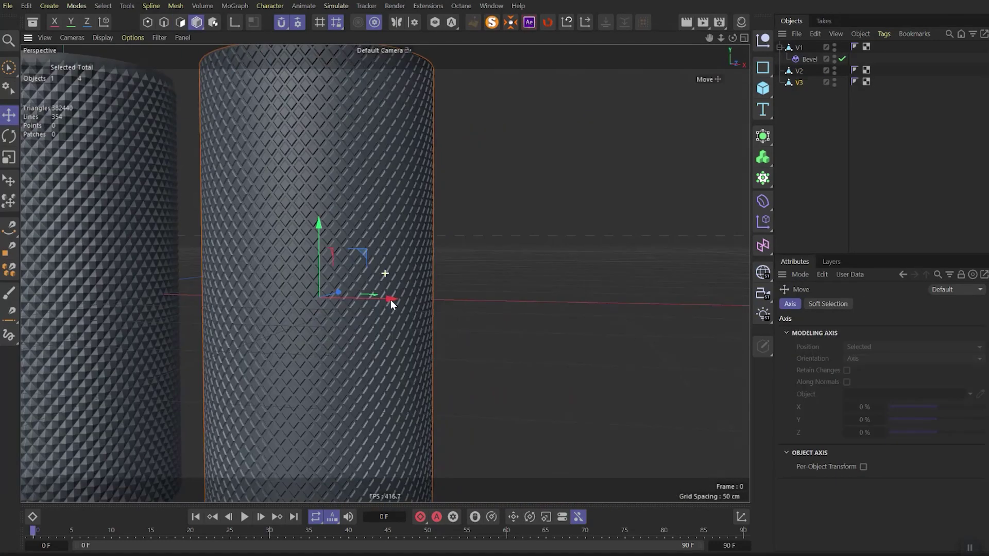
pyautogui.moveTo(390, 300); pyautogui.dragTo(638, 312)
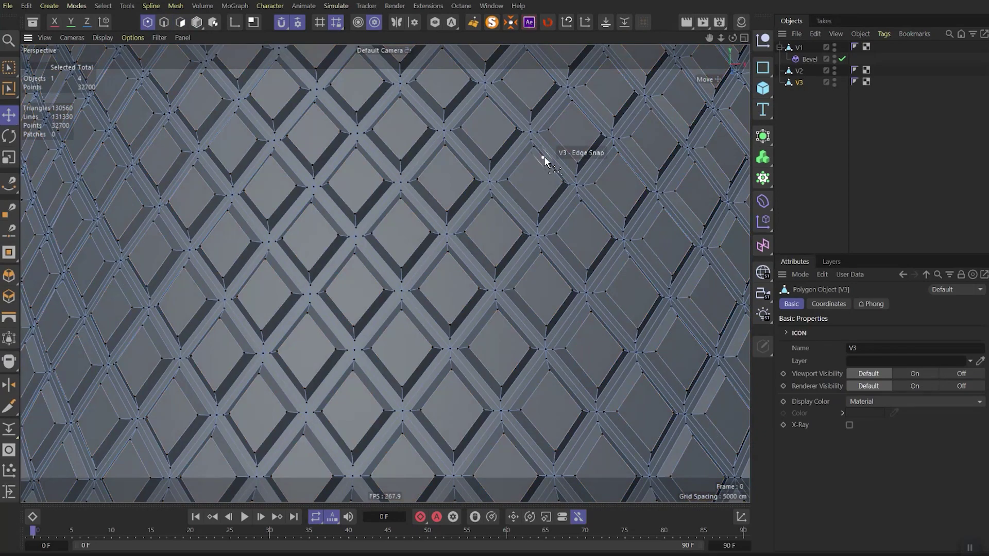
# Poke the inner diamond polygons of V3 so each one gets a centre point
pyautogui.hotkey('ctrl', 'a')
pyautogui.scroll(-5, 536, 196)
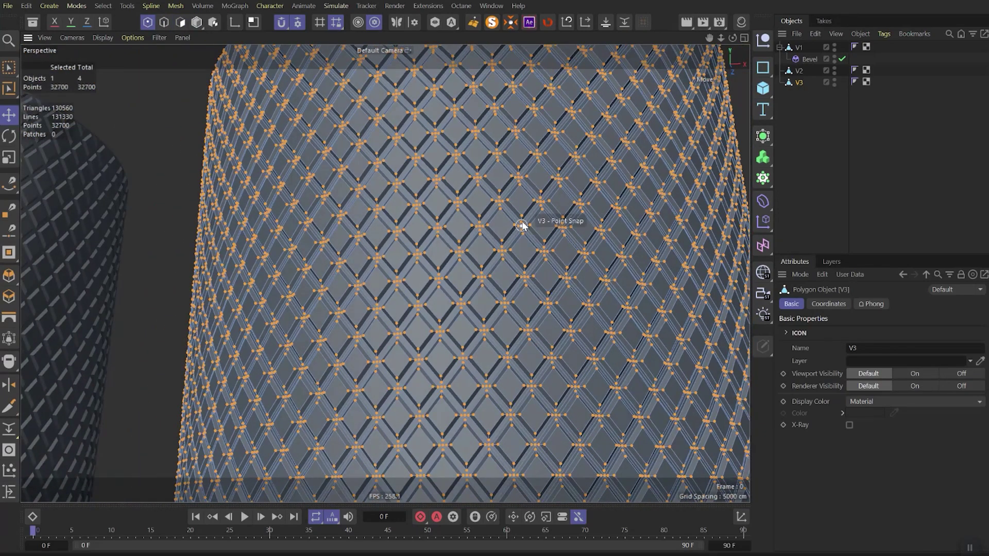
pyautogui.press('Return')
pyautogui.press('Return')
pyautogui.rightClick(519, 213)
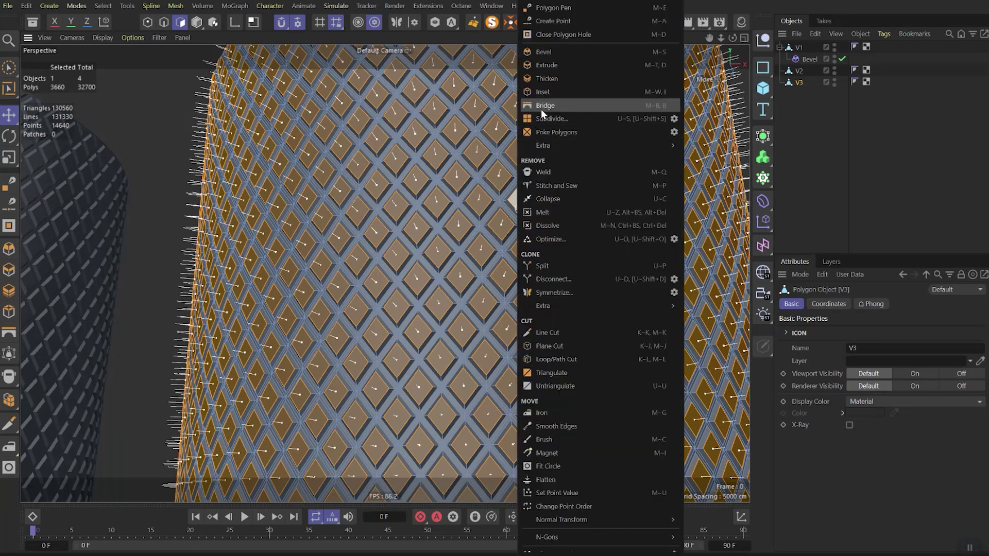
pyautogui.click(556, 131)
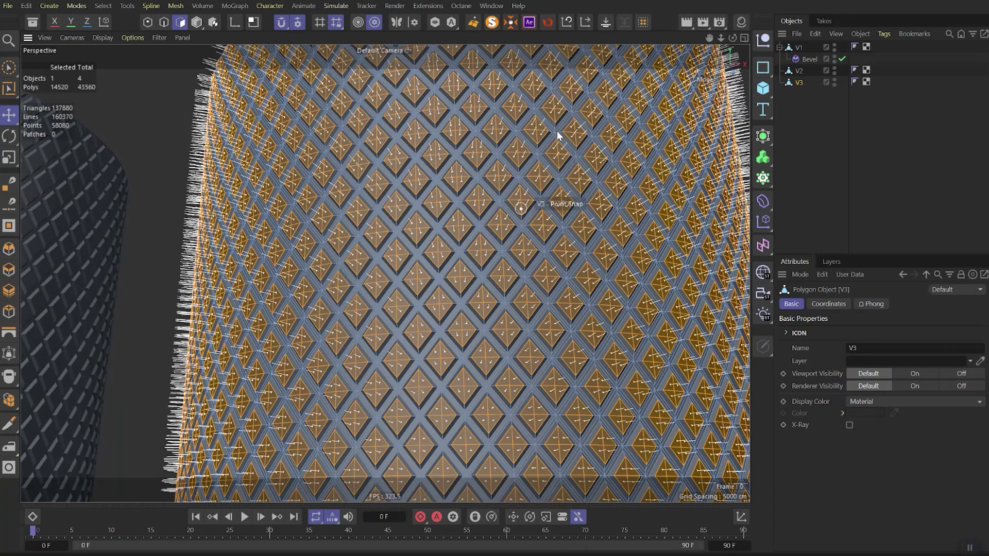
# Raise V3's poked centre points into pyramids using Normal Move with a distance of 1 cm
pyautogui.press('Return')
pyautogui.press('u')
pyautogui.press('k')
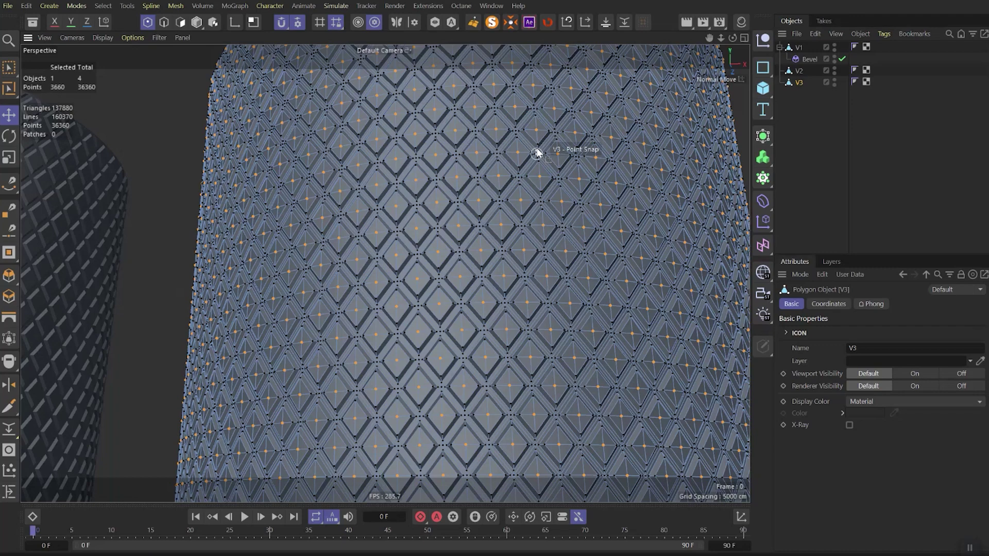
pyautogui.click(818, 371)
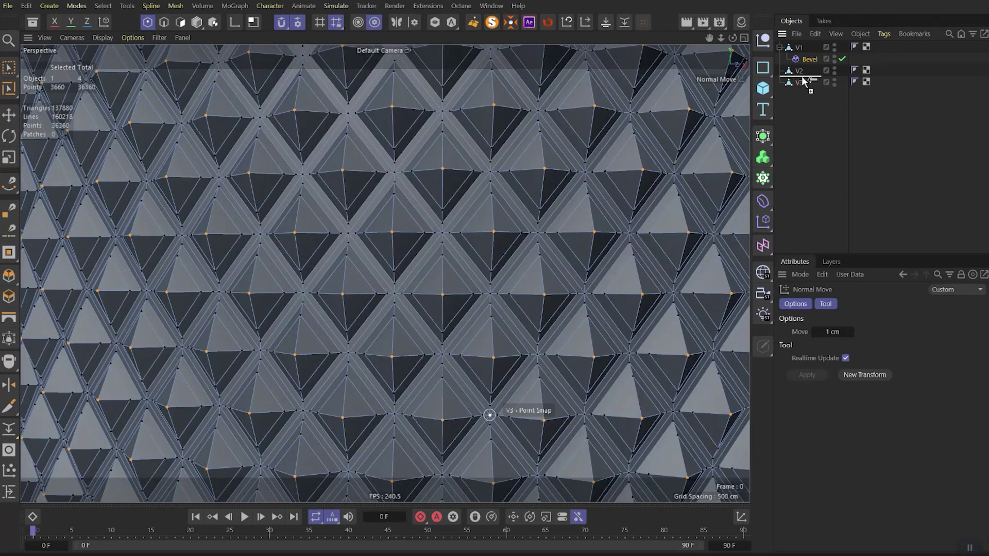
# Copy V1's Bevel deformer and place the copy under V3
pyautogui.keyDown('ctrl'); pyautogui.moveTo(805, 81); pyautogui.dragTo(800, 86); pyautogui.keyUp('ctrl')
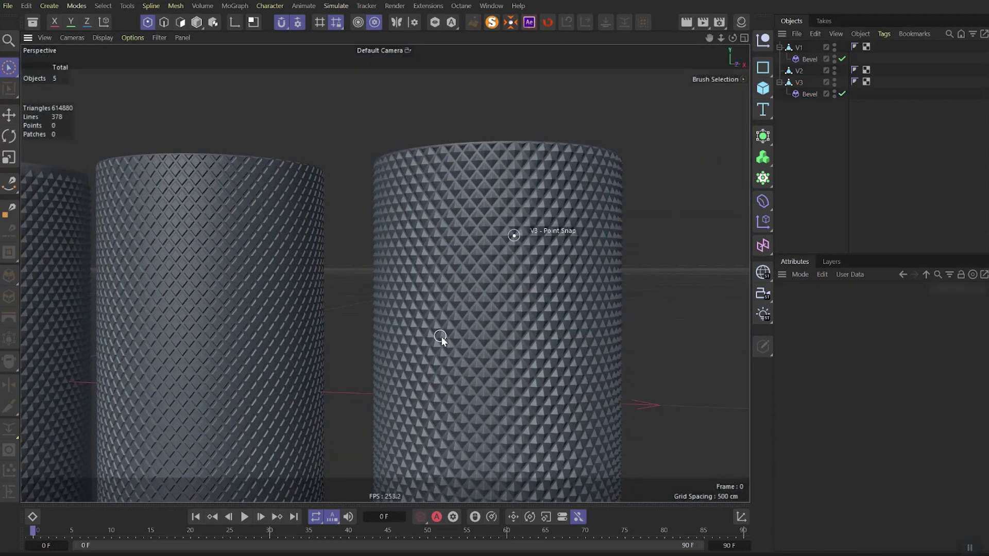
pyautogui.scroll(2, 604, 275)
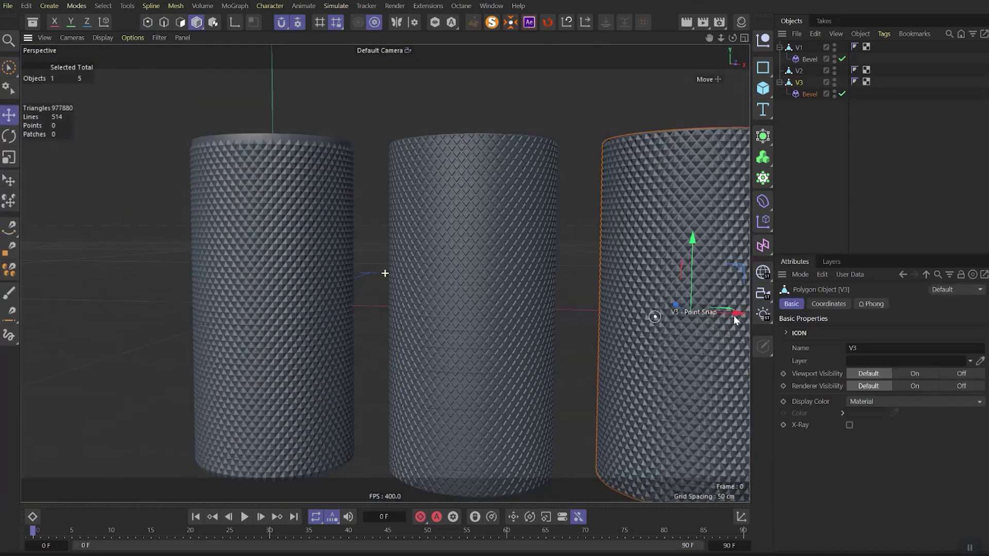
# Move V3 along the X axis to the opposite side of V1 from V2 and compare the knurl patterns up close
pyautogui.press('e')
pyautogui.moveTo(739, 315); pyautogui.dragTo(144, 296)
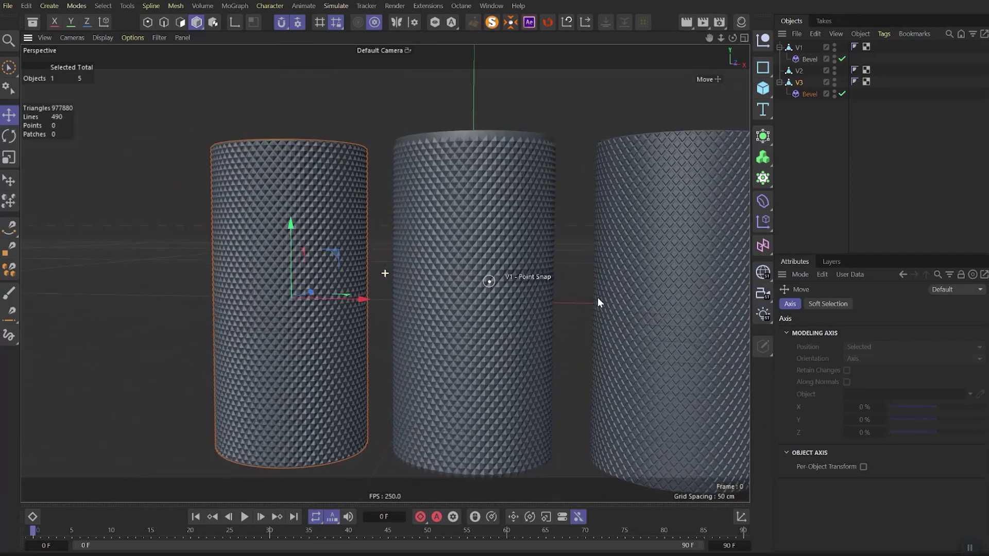
pyautogui.scroll(1, 502, 160)
pyautogui.scroll(10, 379, 303)
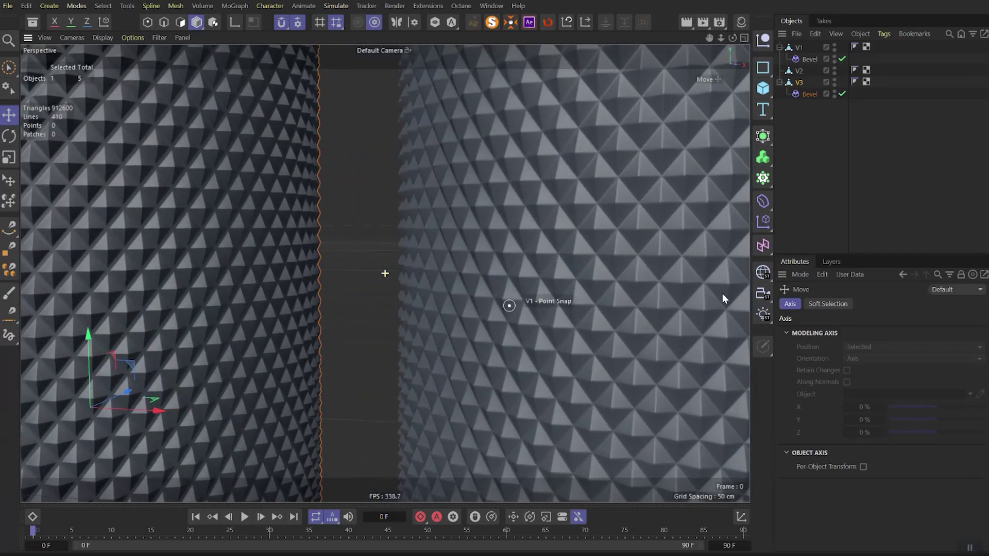
pyautogui.scroll(-8, 576, 316)
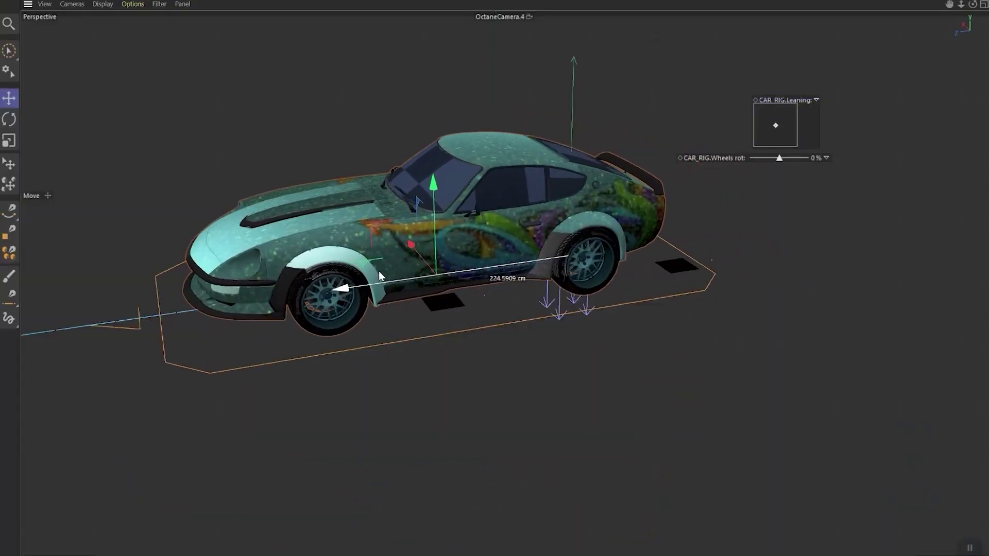
# Move the rigged car along its Z axis
pyautogui.moveTo(379, 271); pyautogui.dragTo(492, 253)
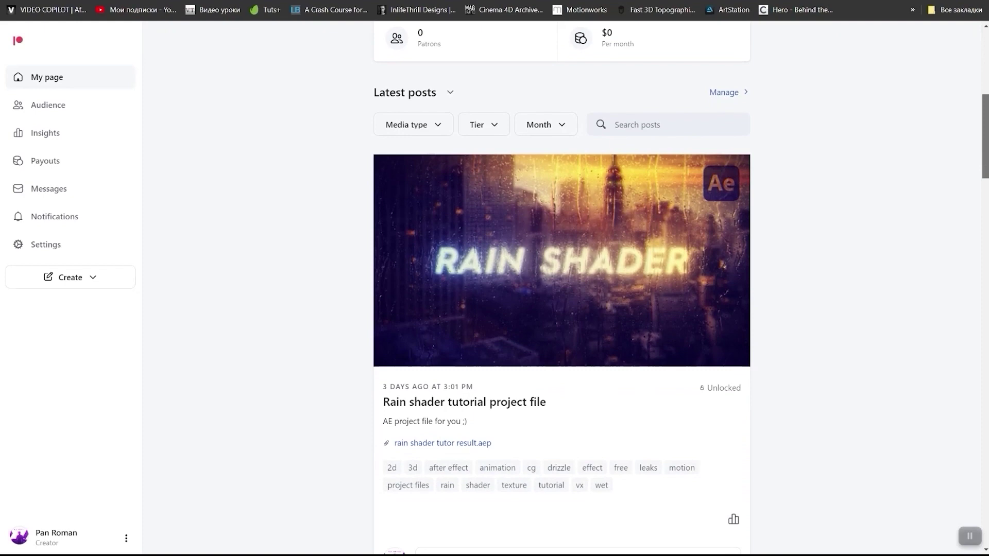
# Switch to the browser and look through the latest posts on the Patreon creator page
pyautogui.scroll(-5, 562, 288)
pyautogui.scroll(-10, 562, 288)
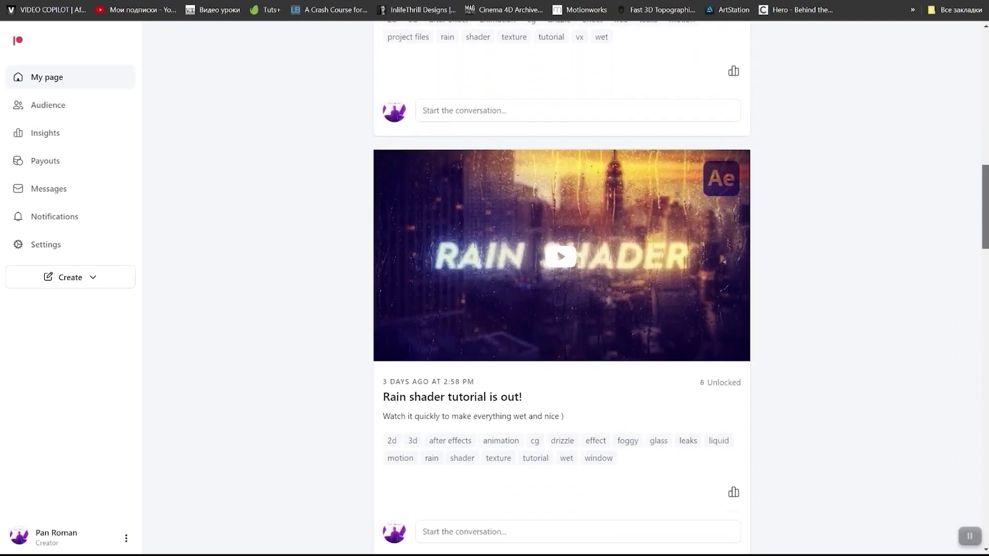